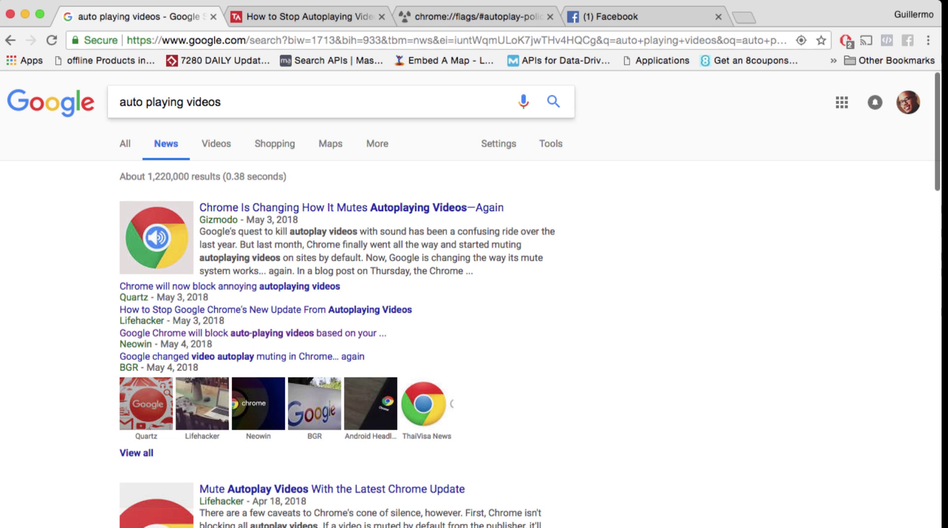
# Step: Switch to the chrome://flags tab showing Autoplay policy set to 'No user gesture is required'
pyautogui.click(474, 17)
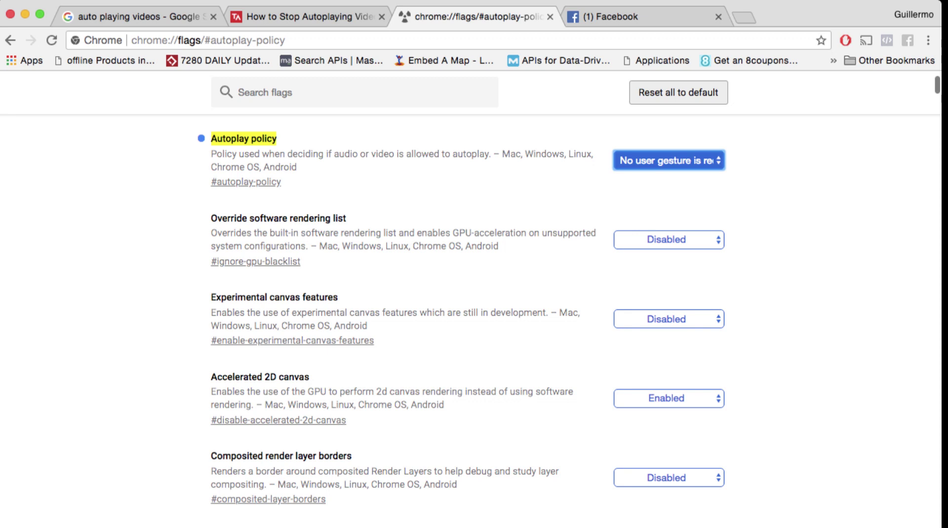
pyautogui.scroll(-1, 463, 327)
pyautogui.scroll(3, 462, 321)
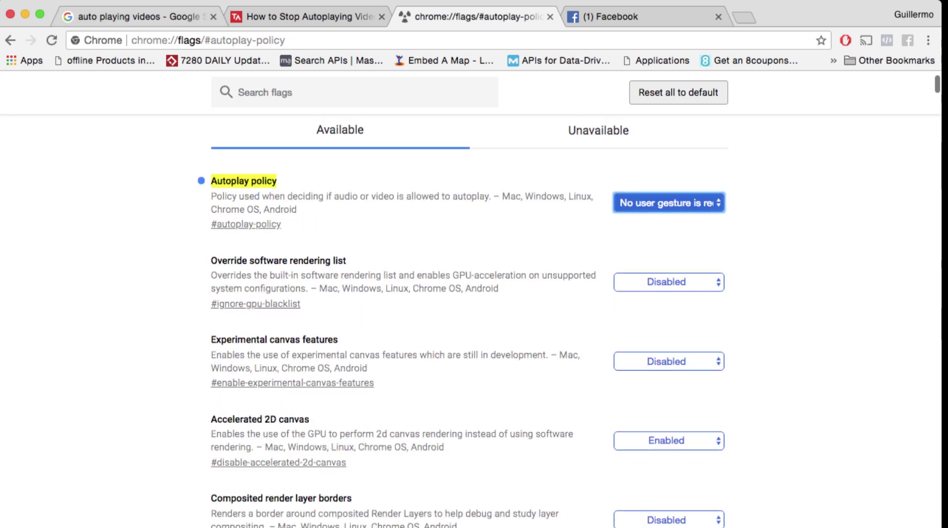
# Step: Switch back to the Google News results for 'auto playing videos', led by Gizmodo's article
pyautogui.click(139, 17)
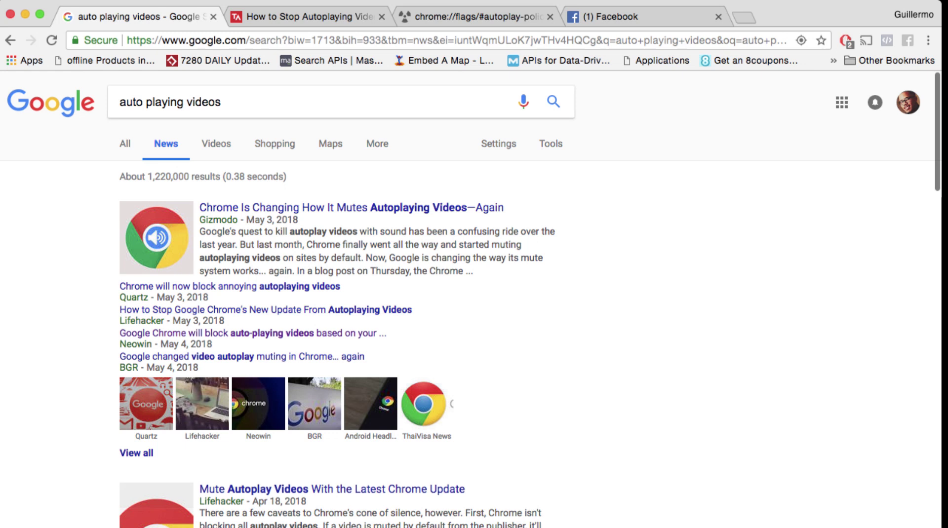